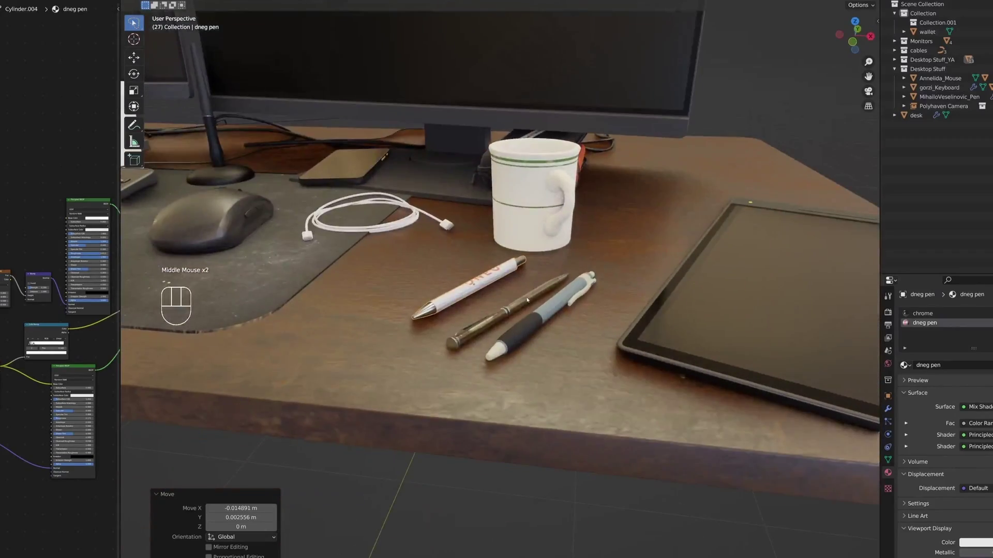
- Extrude the selected face outward from the column and return to object mode
scroll(527, 300, "down", 4)
left_click(491, 285)
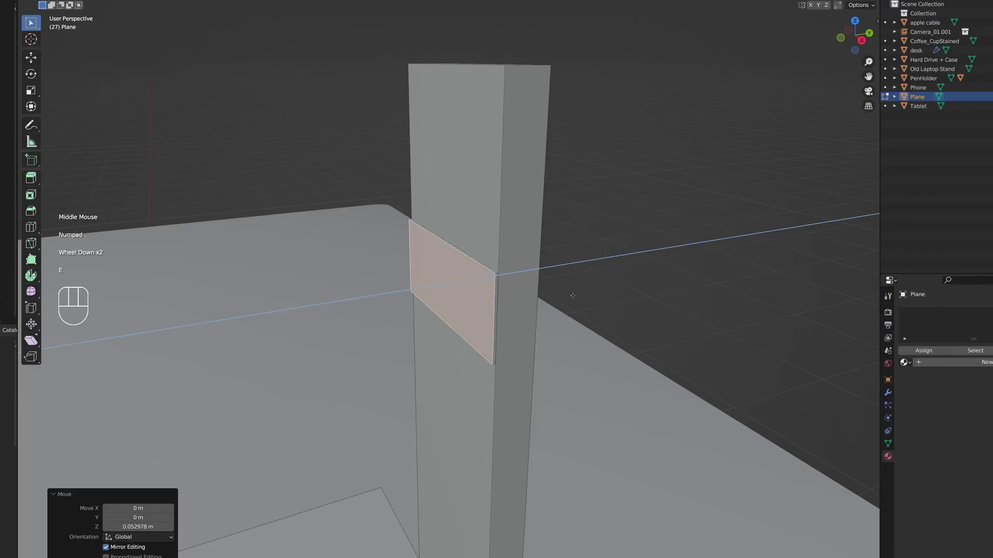
key("e")
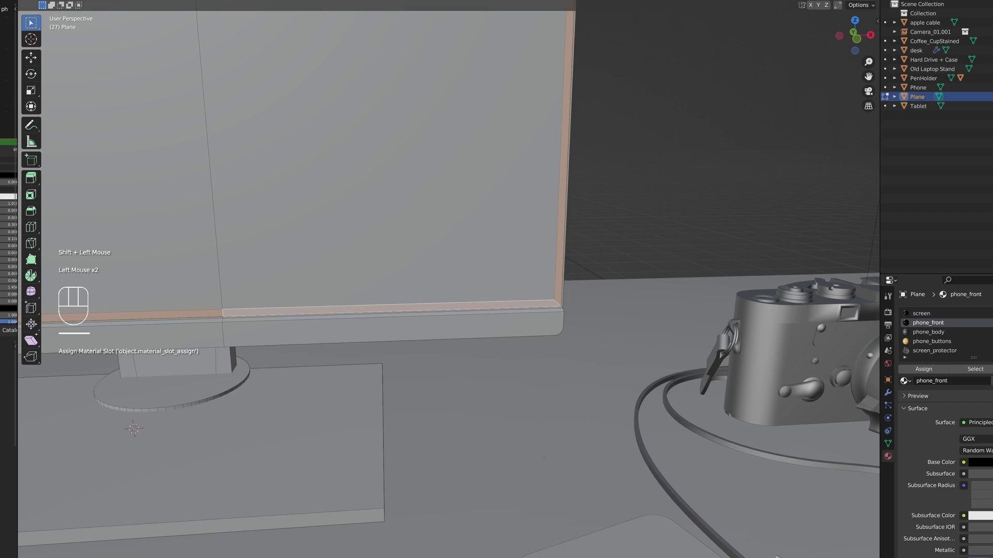
scroll(578, 219, "down", 2)
left_click(579, 218)
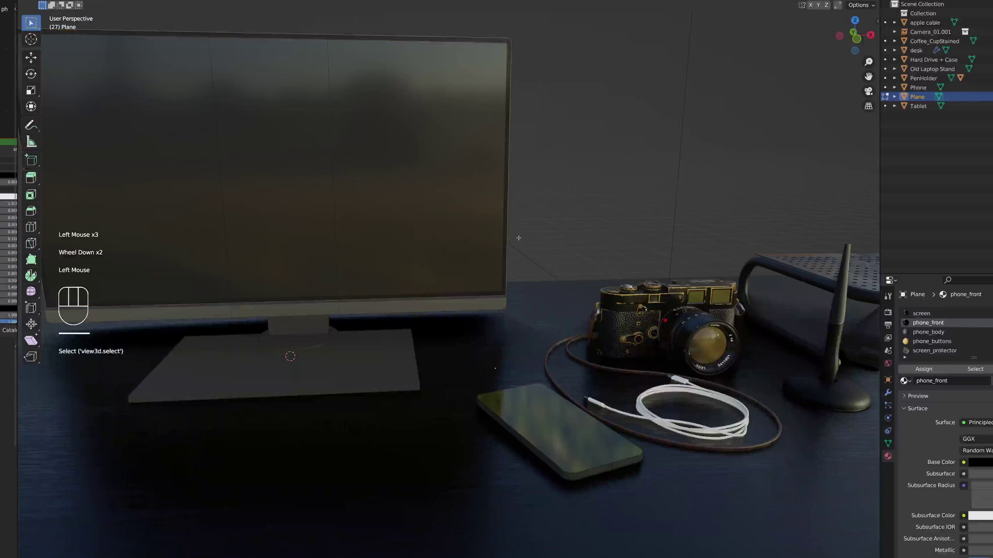
key("Tab")
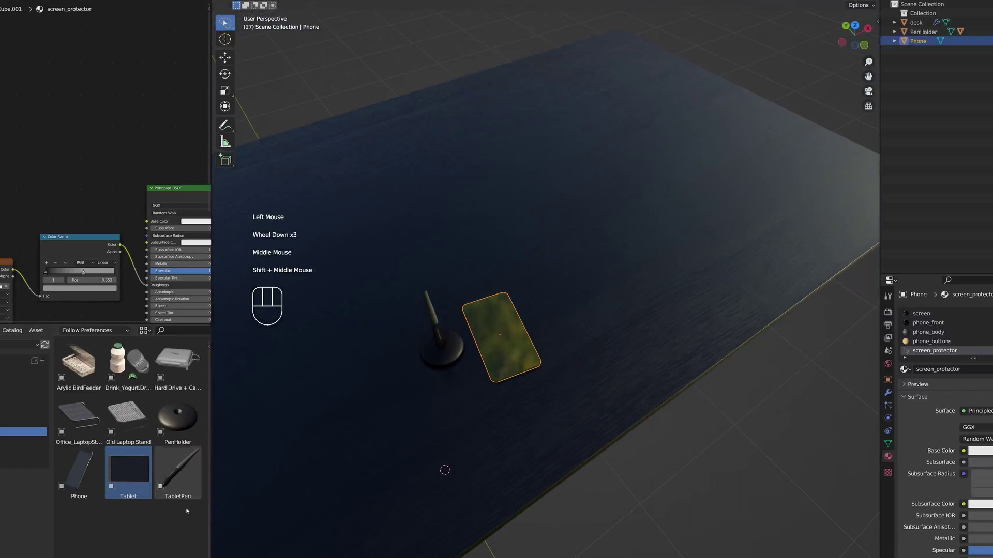
- Place the Tablet asset on the desk and turn it about the Z axis
left_click_drag(129, 470, 608, 279)
key("r")
key("z")
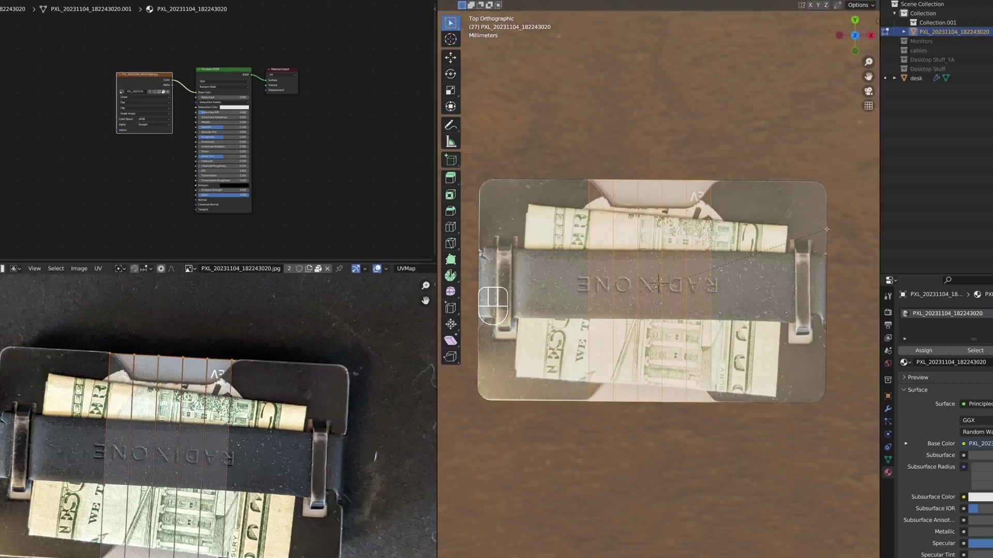
left_click(827, 229)
- Lower the wallet band slightly along Z and view the whole desk
left_click_drag(672, 171, 628, 411)
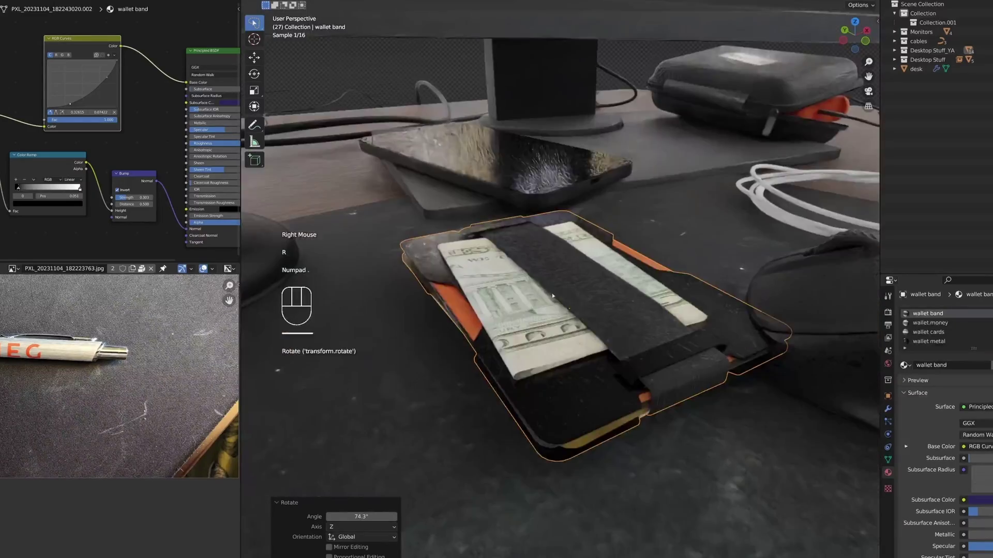
key("g")
middle_click_drag(564, 321, 563, 324)
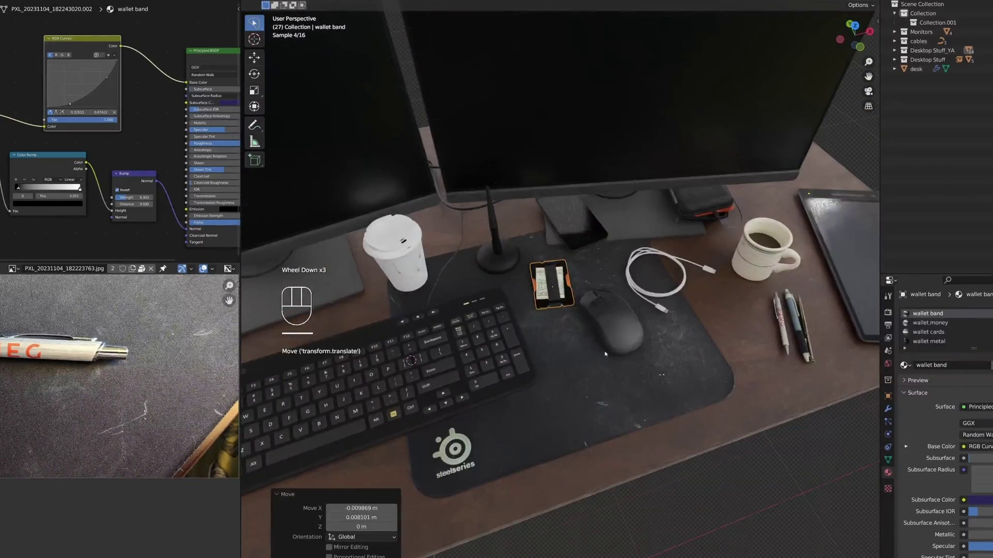
scroll(605, 354, "down", 2)
middle_click_drag(605, 354, 556, 383)
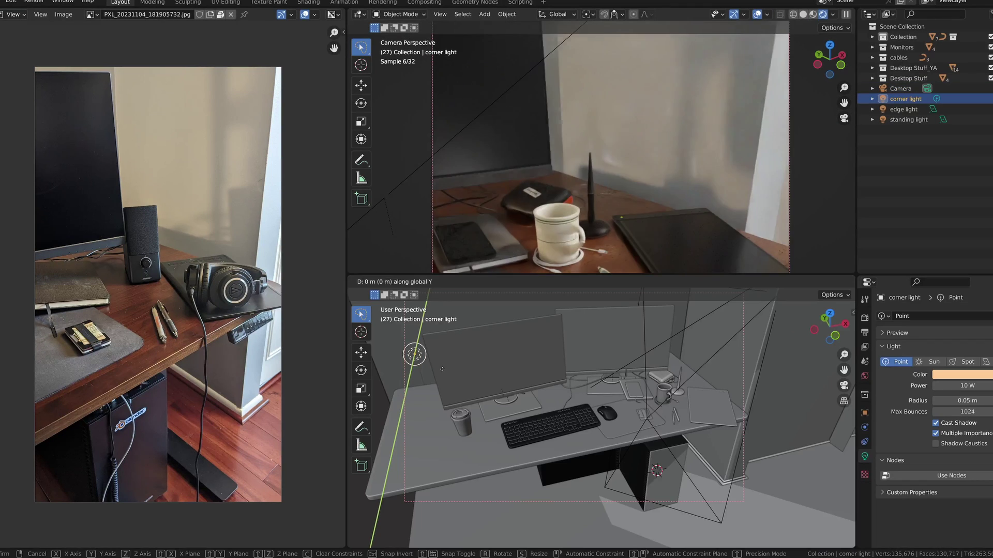
- Shift the corner light along Y and slide the pens flat across the desk
left_click_drag(438, 389, 437, 391)
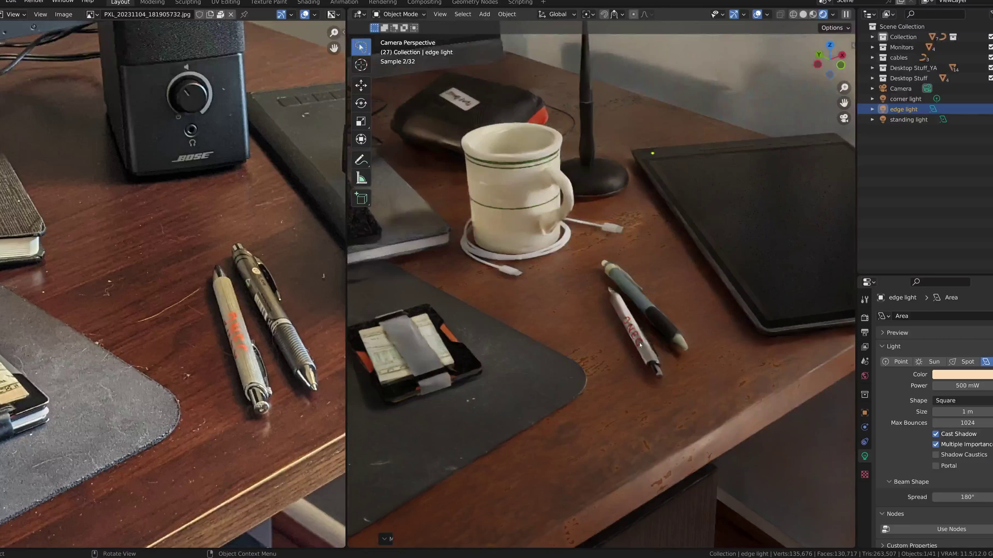
left_click(664, 331)
key("g")
key("shift+z")
left_click(691, 346)
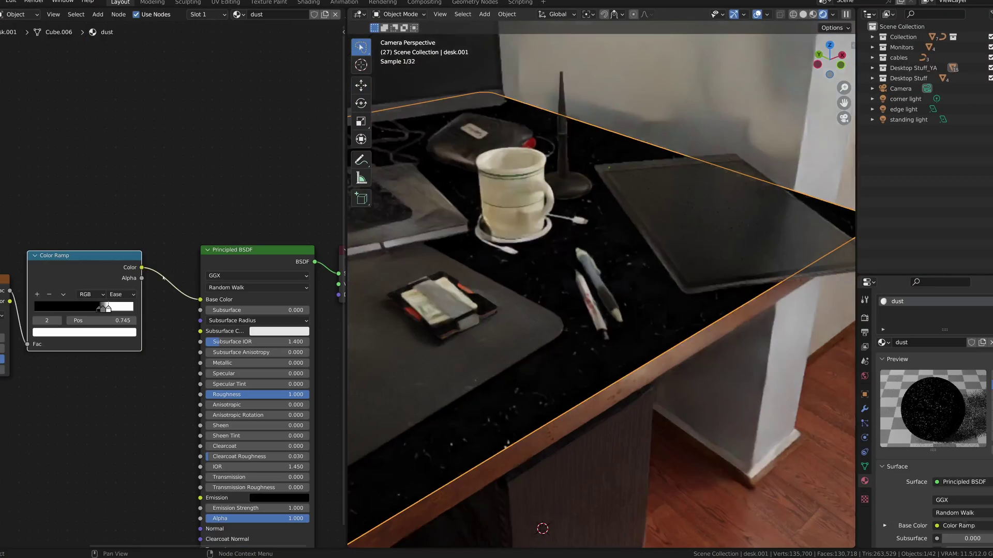
- Link the Color Ramp to the shader's Alpha and move the ramp stop to 0.774
left_click_drag(141, 267, 155, 296)
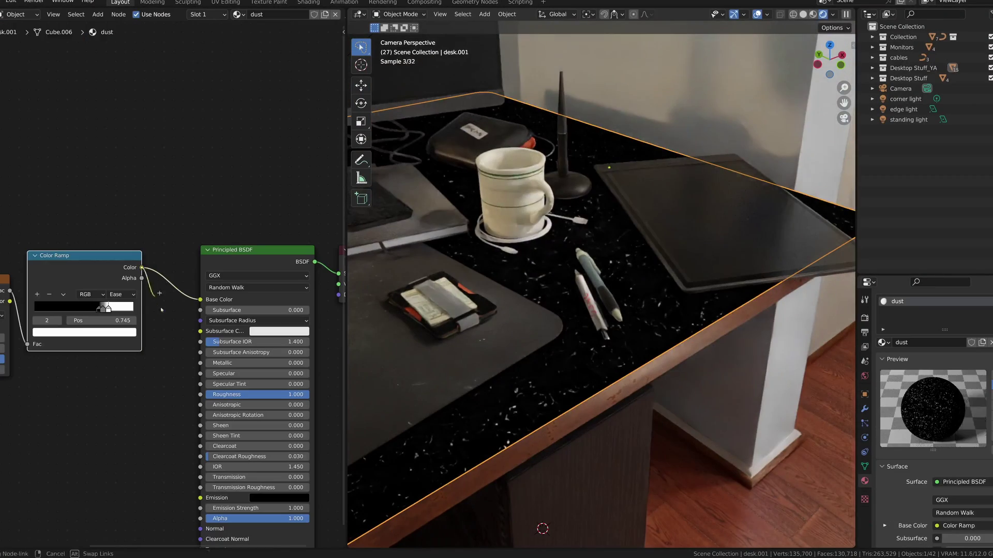
left_click_drag(200, 508, 200, 519)
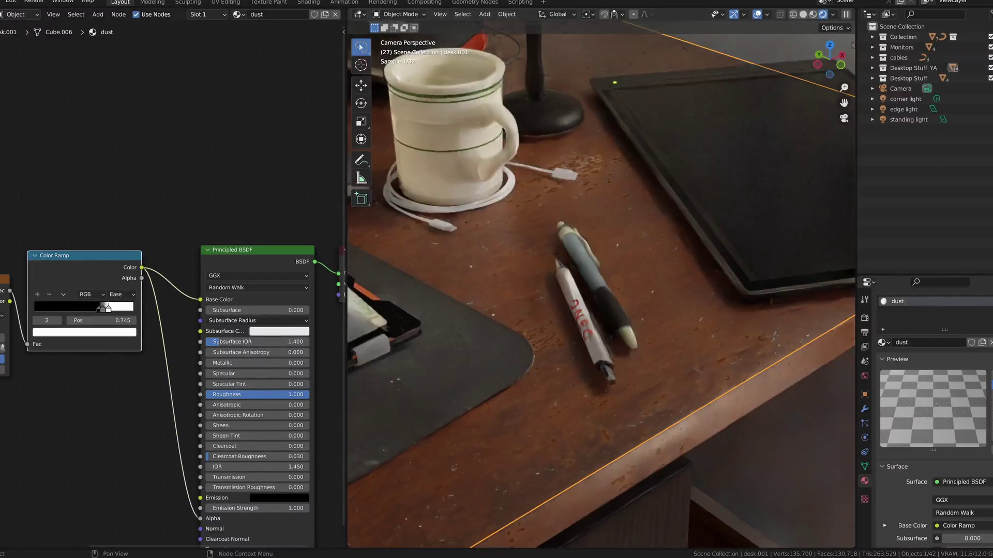
middle_click_drag(46, 383, 166, 393)
scroll(93, 434, "up", 2)
middle_click_drag(273, 266, 151, 287)
scroll(151, 288, "up", 3)
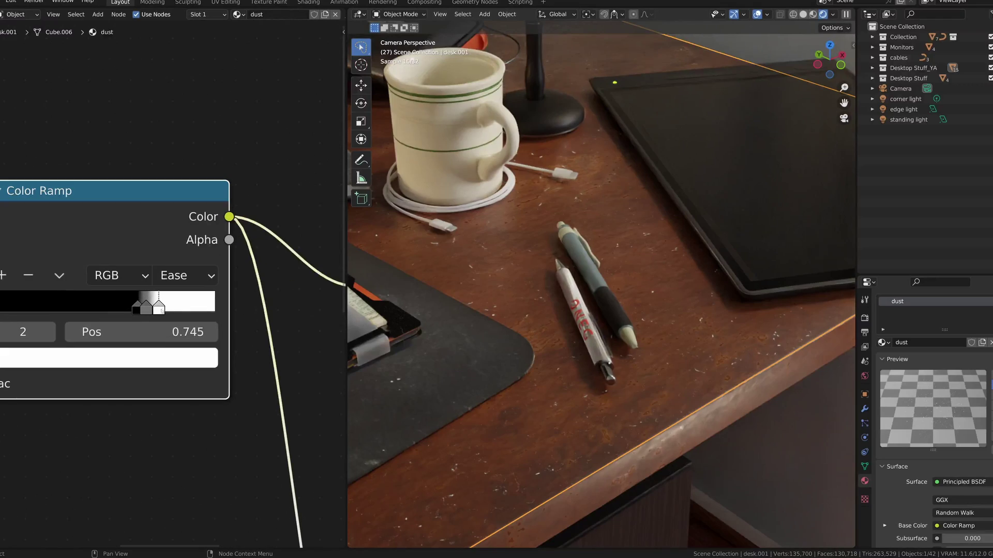
left_click_drag(151, 314, 151, 312)
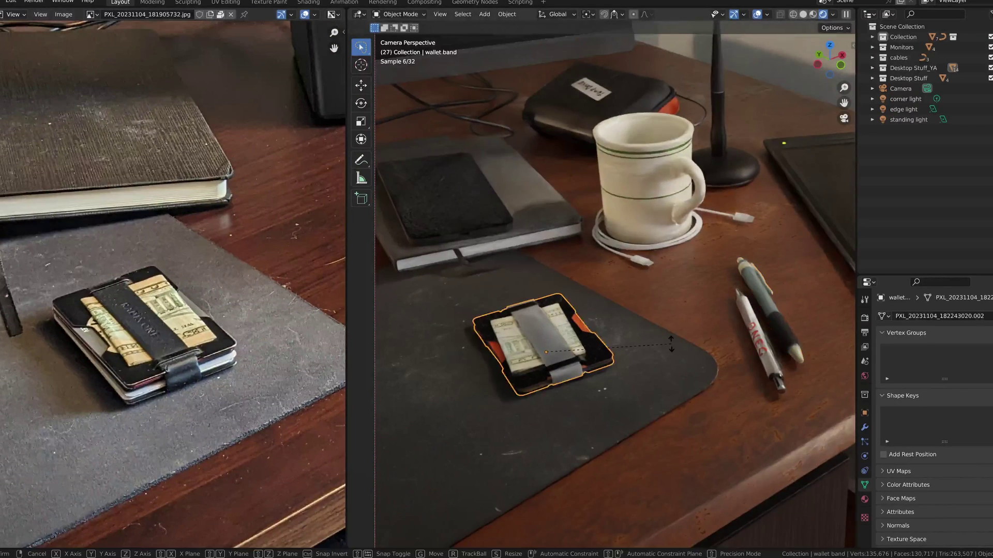
- Rotate the wallet about the vertical axis to match the photo
key("z")
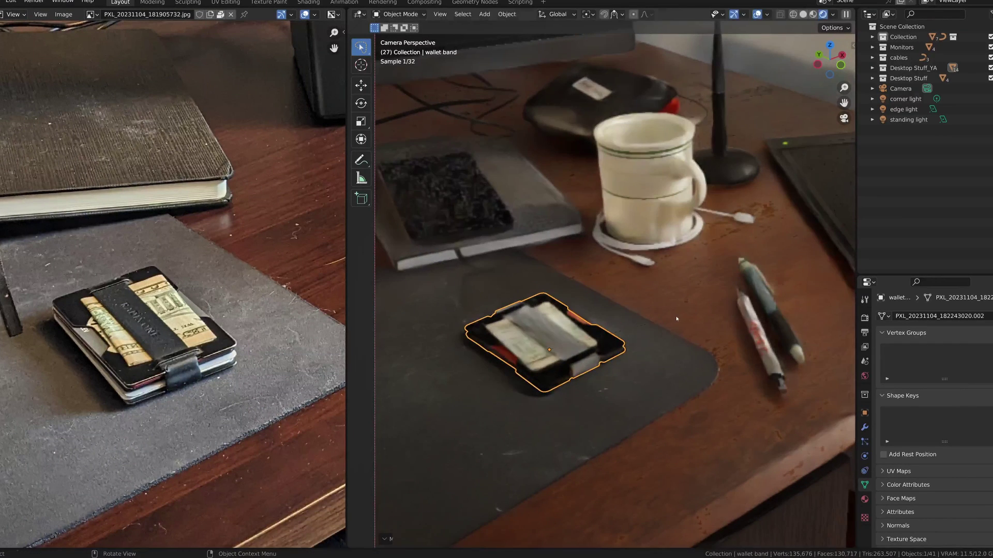
key("s")
key("r")
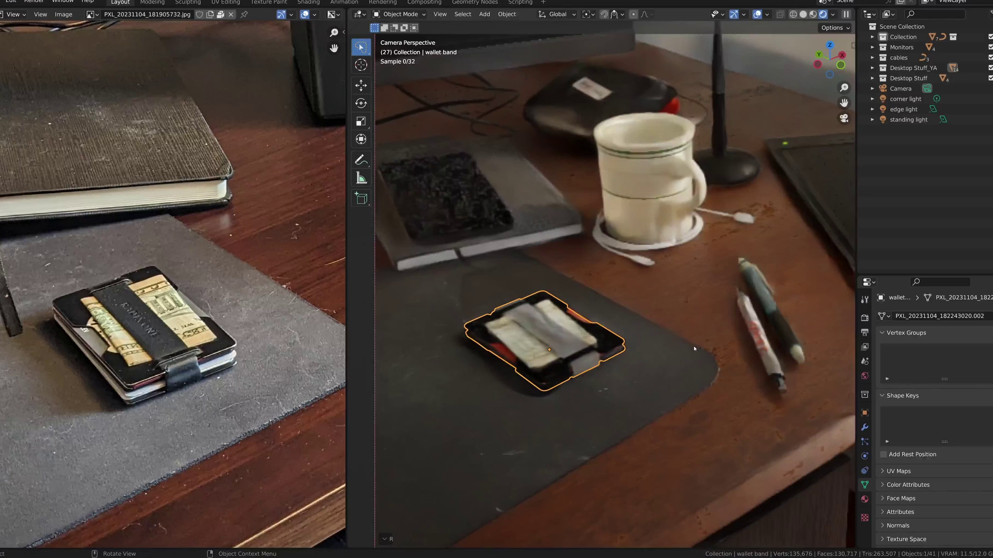
key("z")
left_click(674, 336)
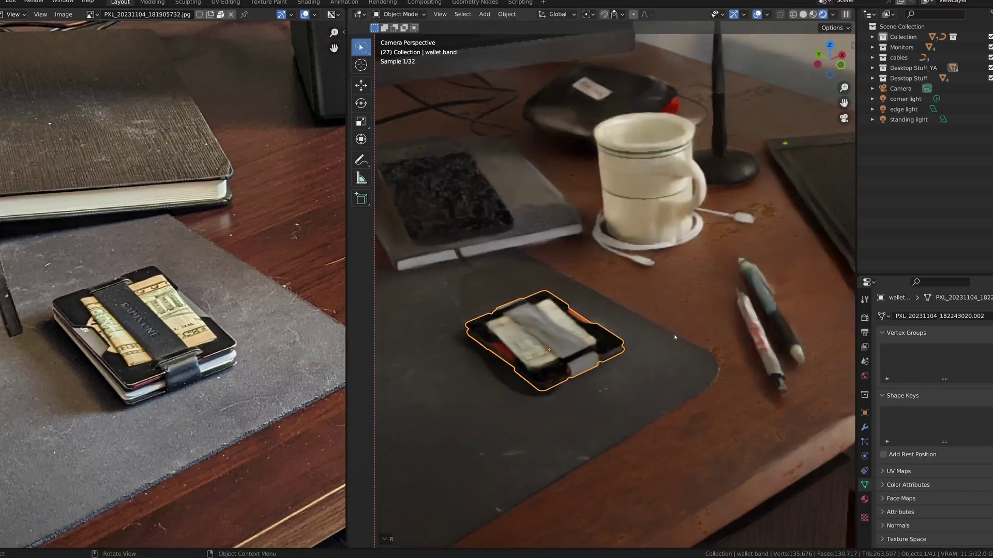
- Zoom the viewport out around the mug's base
scroll(624, 333, "down", 3)
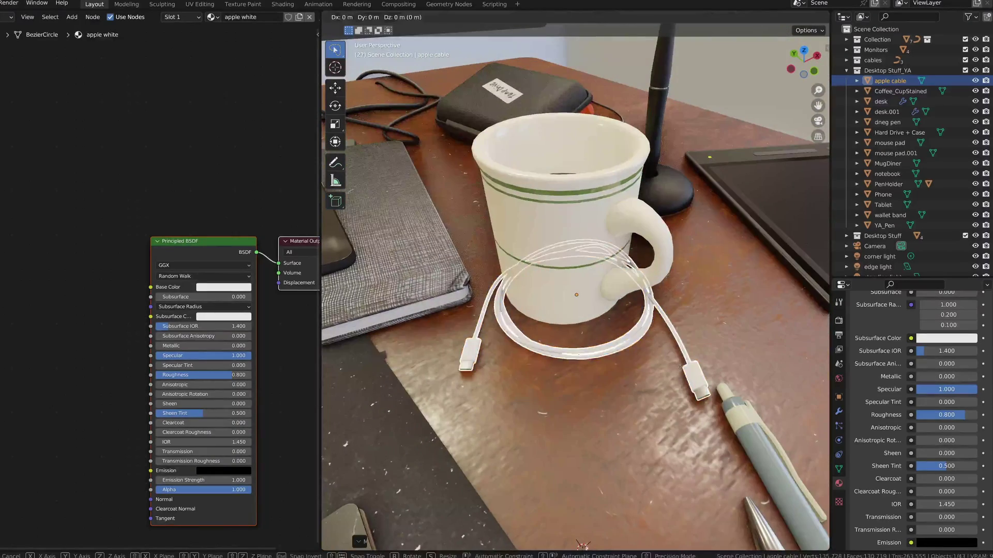
- Confirm the apple cable's rotation and orbit in close to the wallet
left_click(676, 355)
middle_click_drag(676, 355, 715, 355)
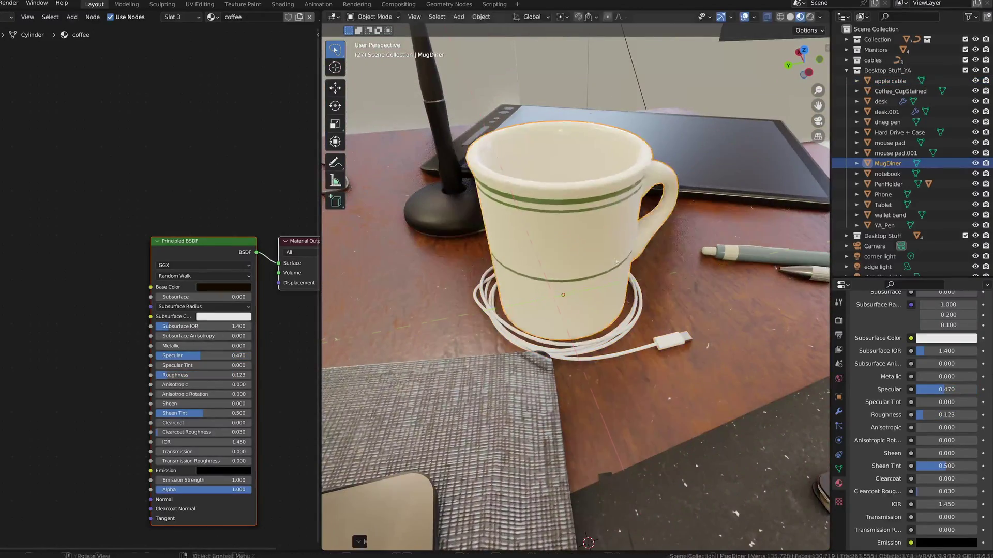
middle_click_drag(616, 262, 451, 273)
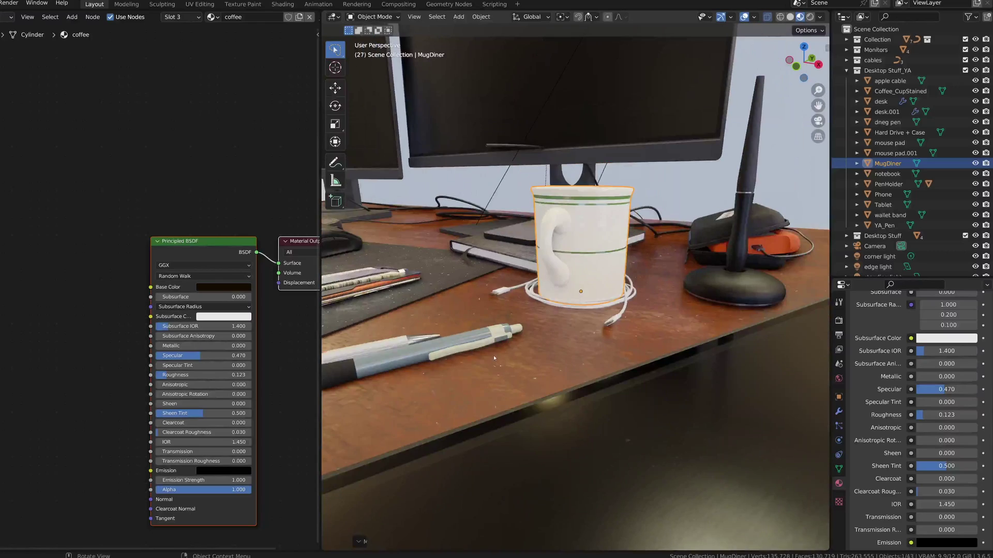
left_click(493, 355)
middle_click_drag(493, 355, 527, 356)
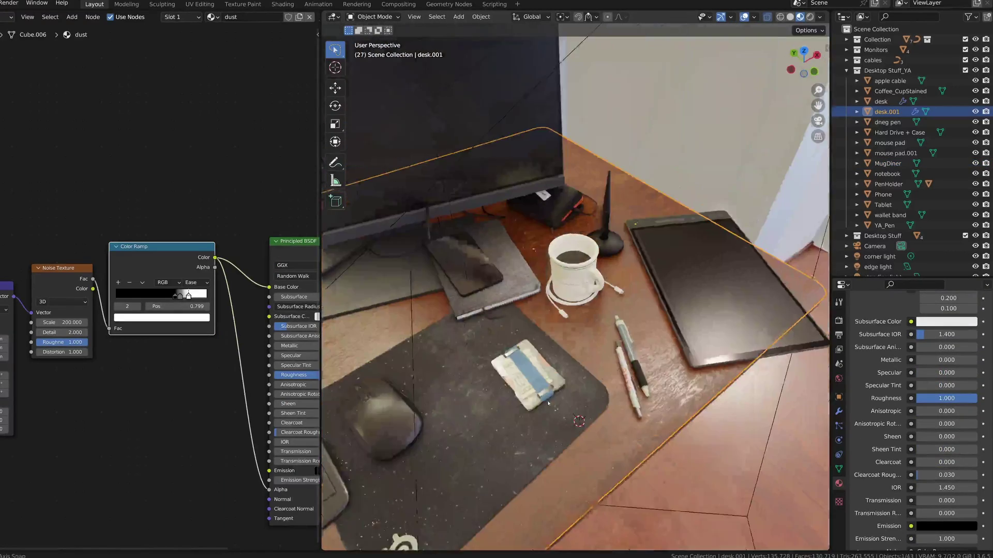
middle_click_drag(574, 289, 542, 300)
- Nudge the wallet band along the Y and Z axes
left_click(522, 402)
key("g")
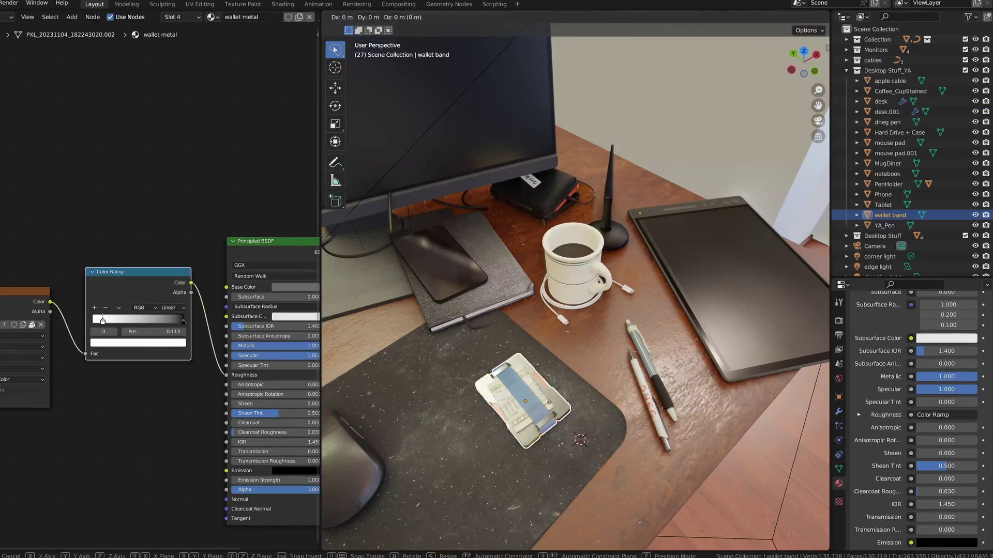
key("y")
key("z")
left_click(576, 412)
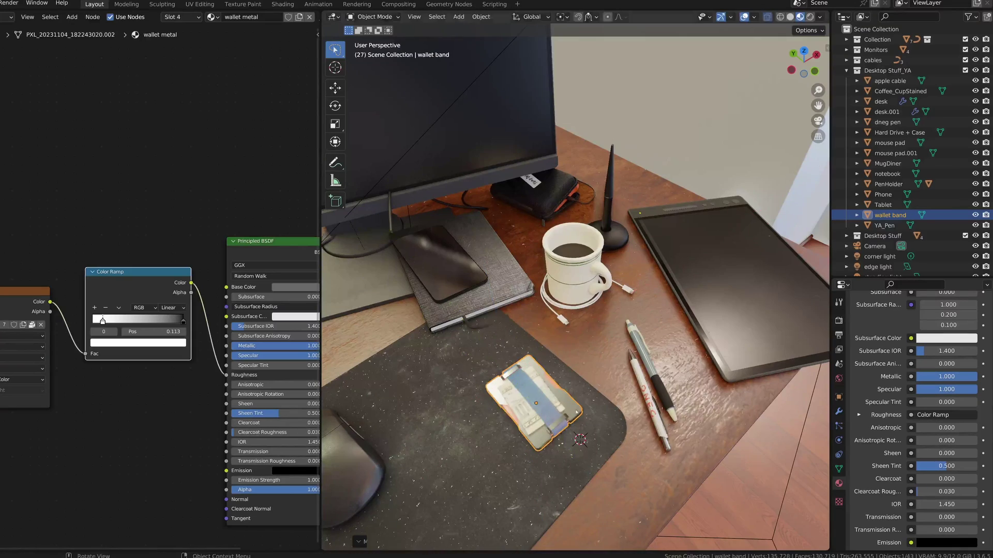
middle_click_drag(577, 412, 656, 363)
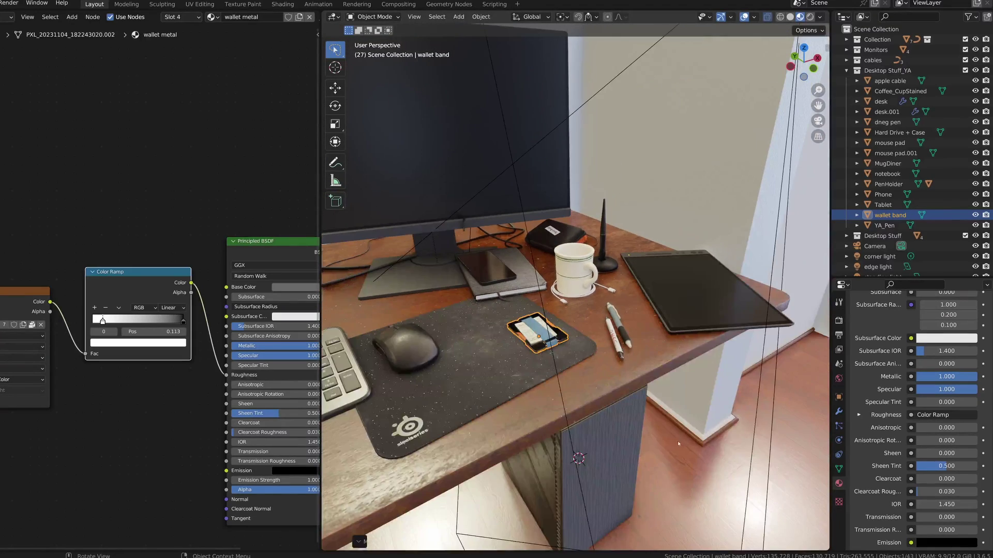
- Place the Blender logo sticker on the computer case and select the wall plane
left_click(698, 465)
middle_click_drag(697, 465, 487, 436)
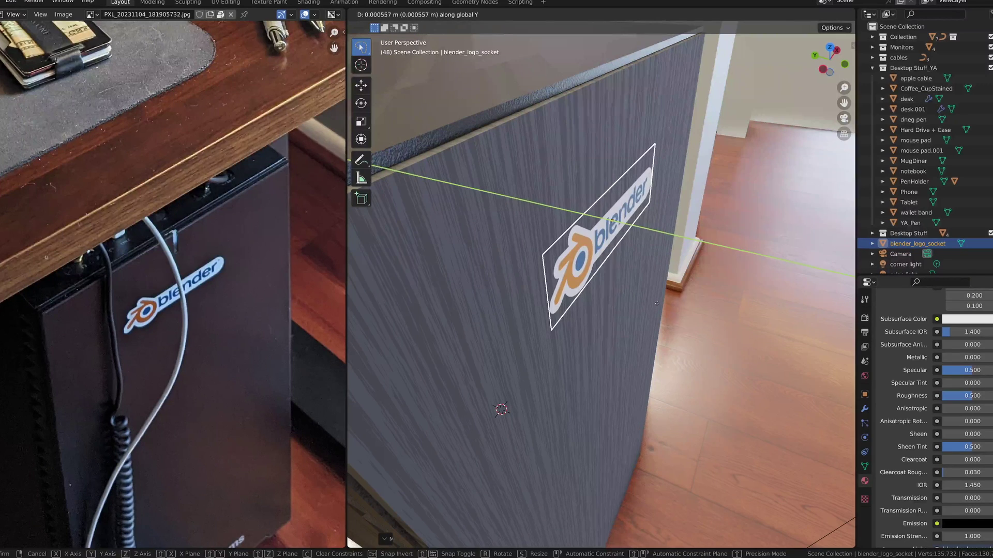
left_click(656, 304)
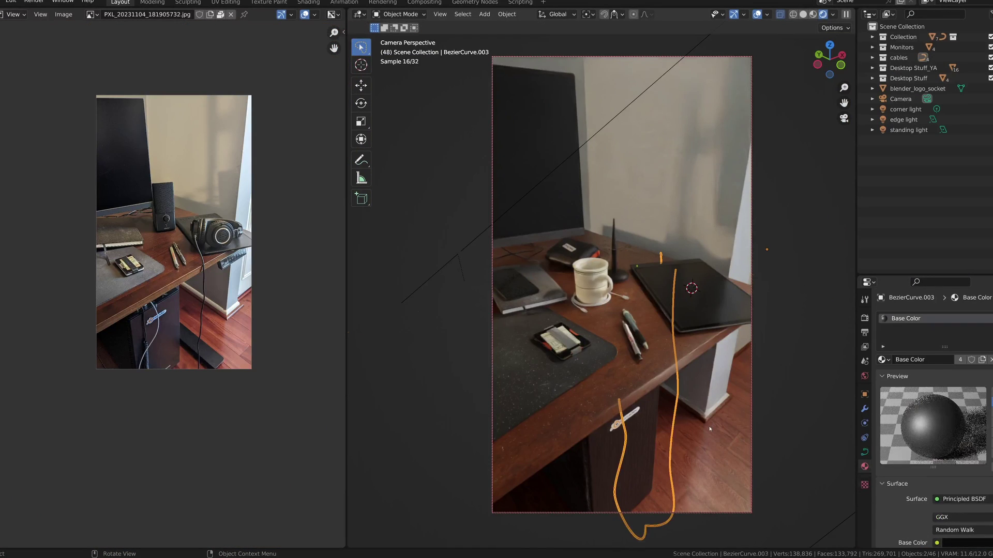
left_click(710, 428)
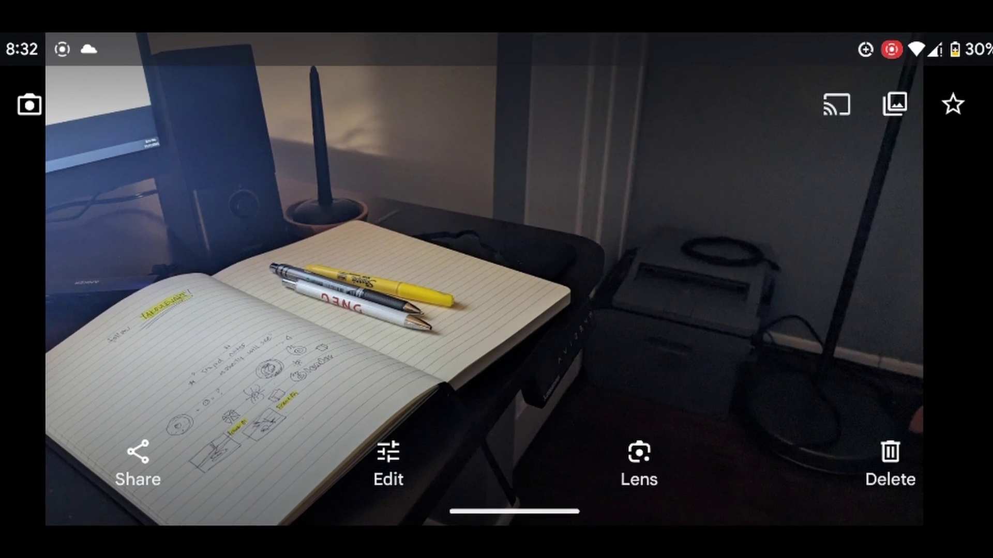
- Leave the notebook photo and go back to the live camera viewfinder
left_click(59, 116)
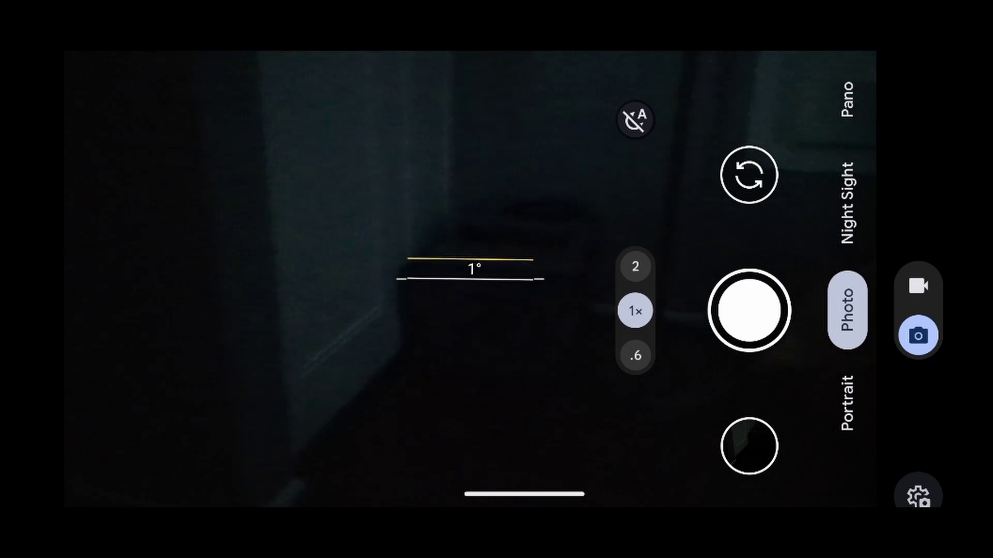
- Snap a photo with the shutter and open its thumbnail full-screen
left_click(749, 310)
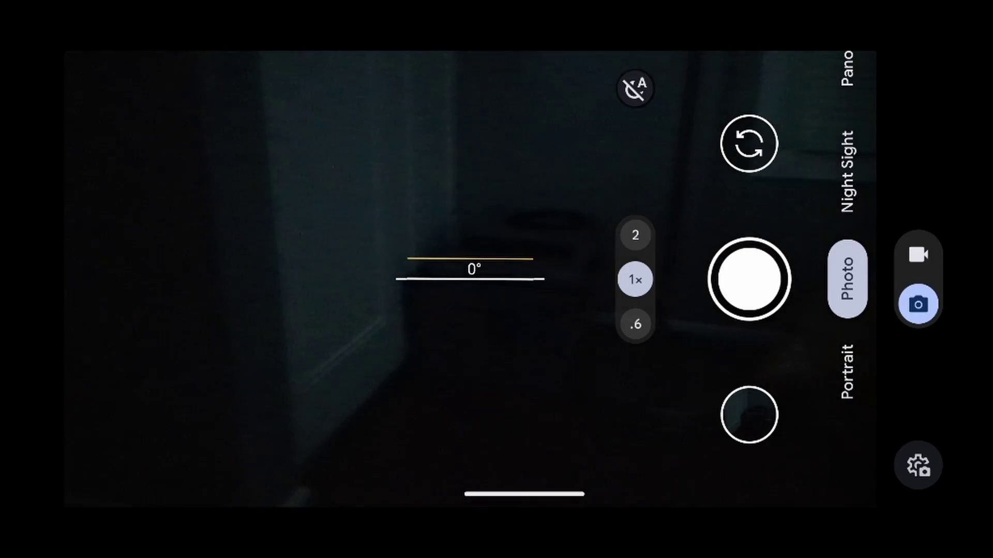
left_click(749, 445)
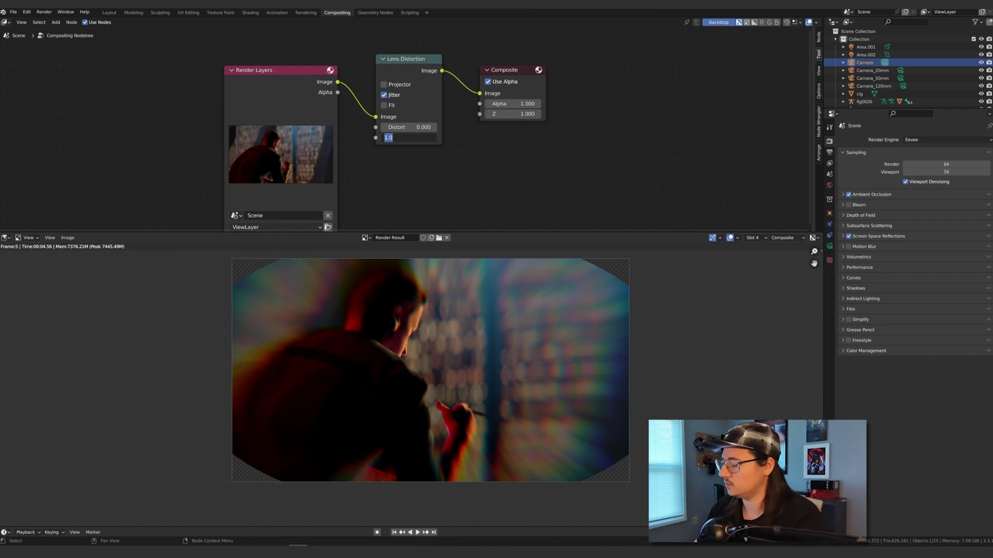
- Set the Lens Distortion node's dispersion to 0.010 and disable Jitter
left_click_drag(419, 138, 419, 137)
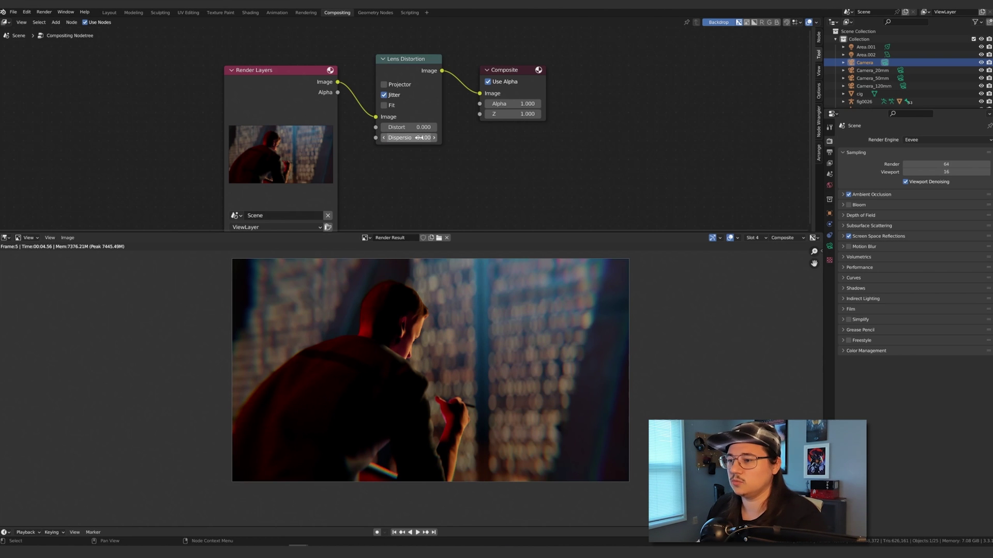
left_click(383, 95)
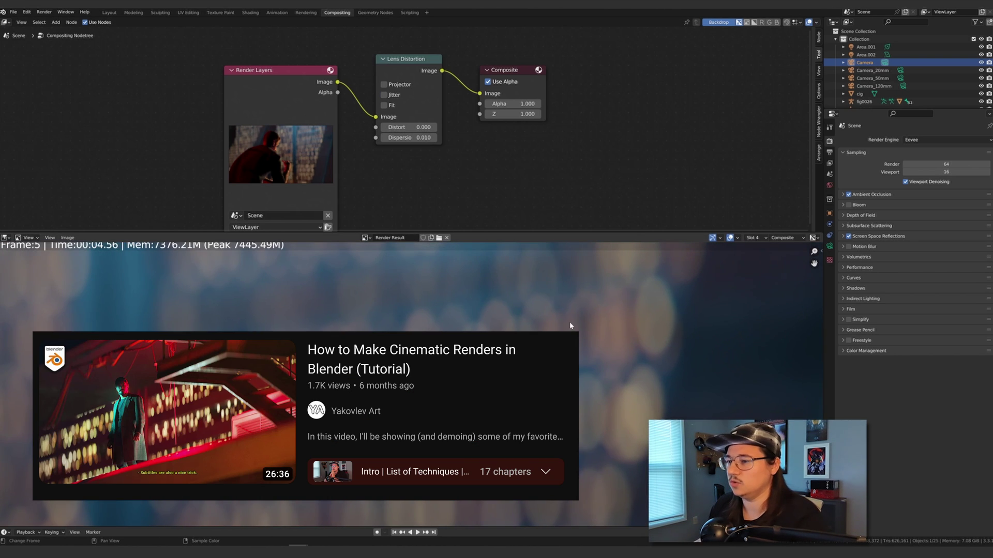
scroll(570, 325, "down", 3)
scroll(571, 326, "up", 4)
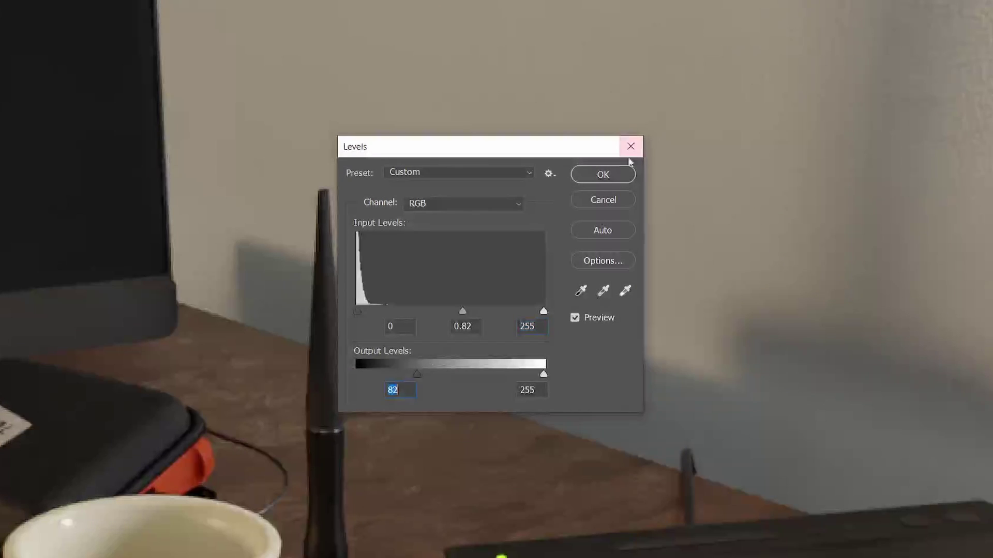
- Apply Levels, rename the photo layer 'noise', and toggle its visibility to compare
left_click(603, 174)
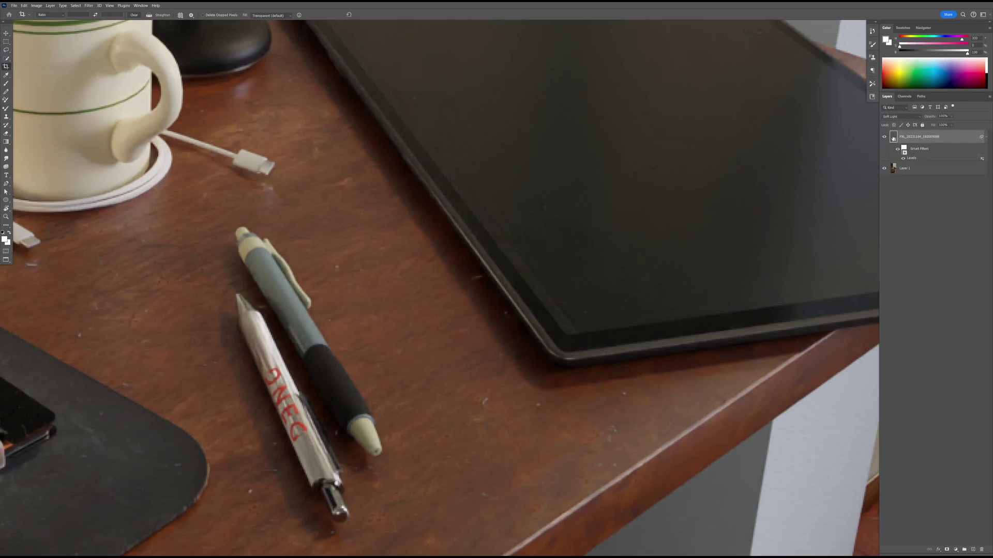
double_click(919, 136)
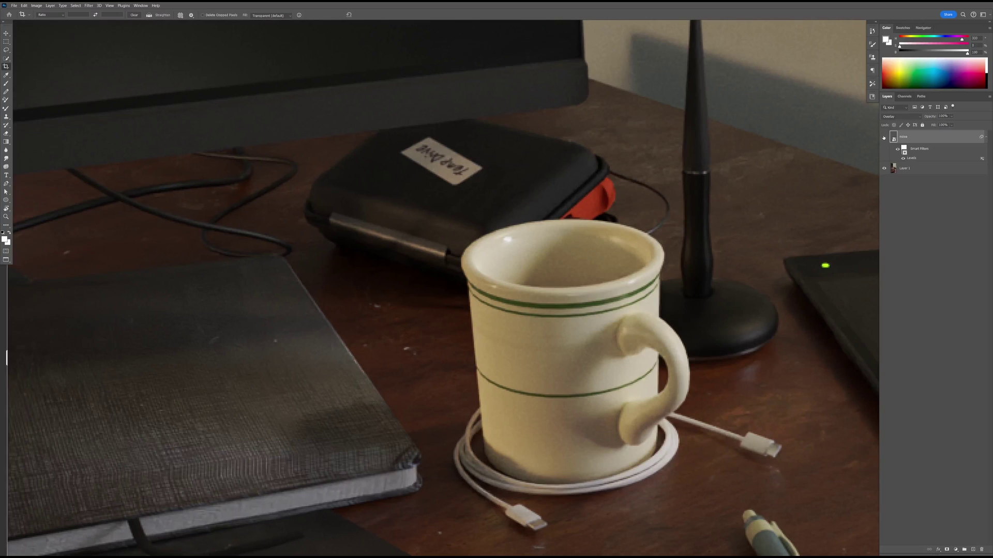
left_click(883, 137)
left_click(884, 137)
left_click(884, 137)
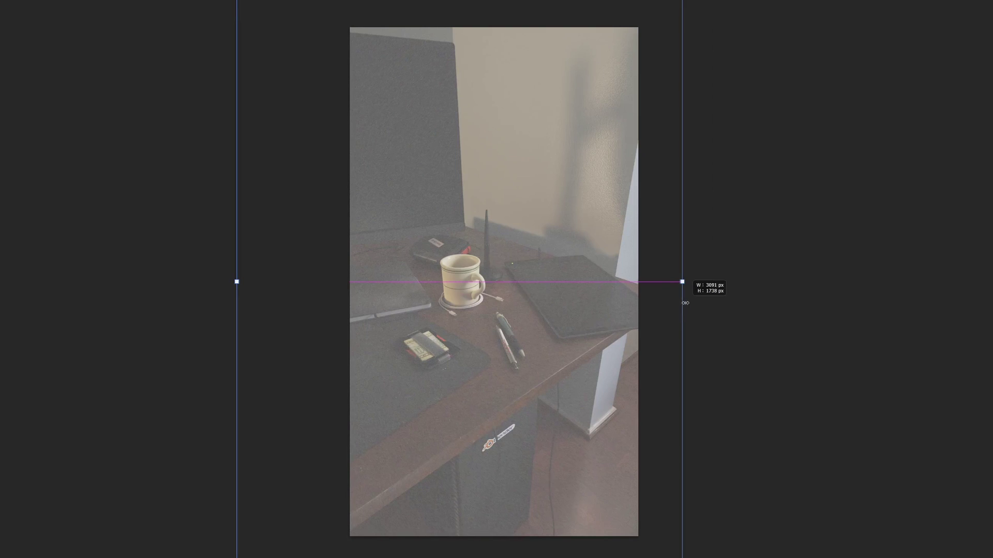
- Narrow the transform box to the photo's width and rotate it 90° to landscape
left_click_drag(685, 303, 638, 282)
left_click_drag(698, 76, 747, 463)
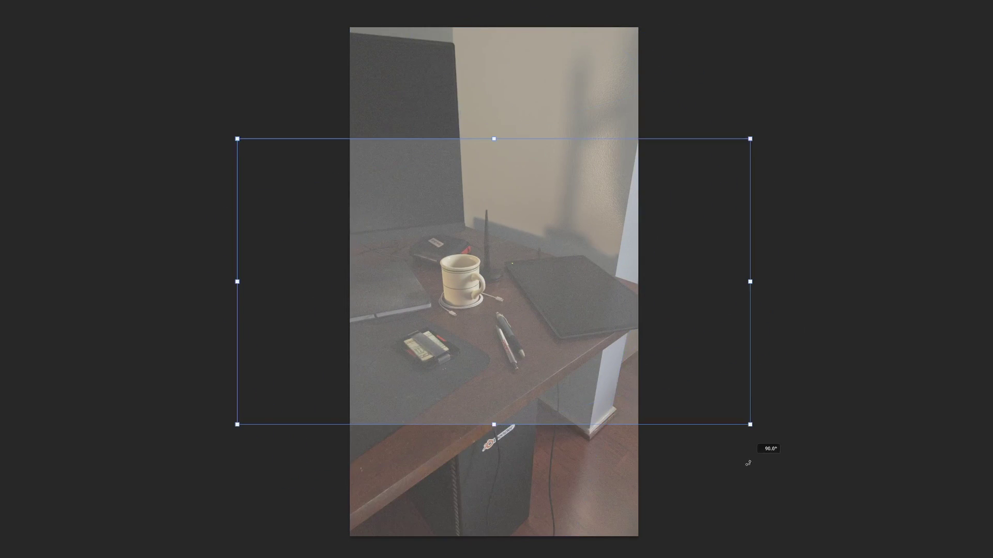